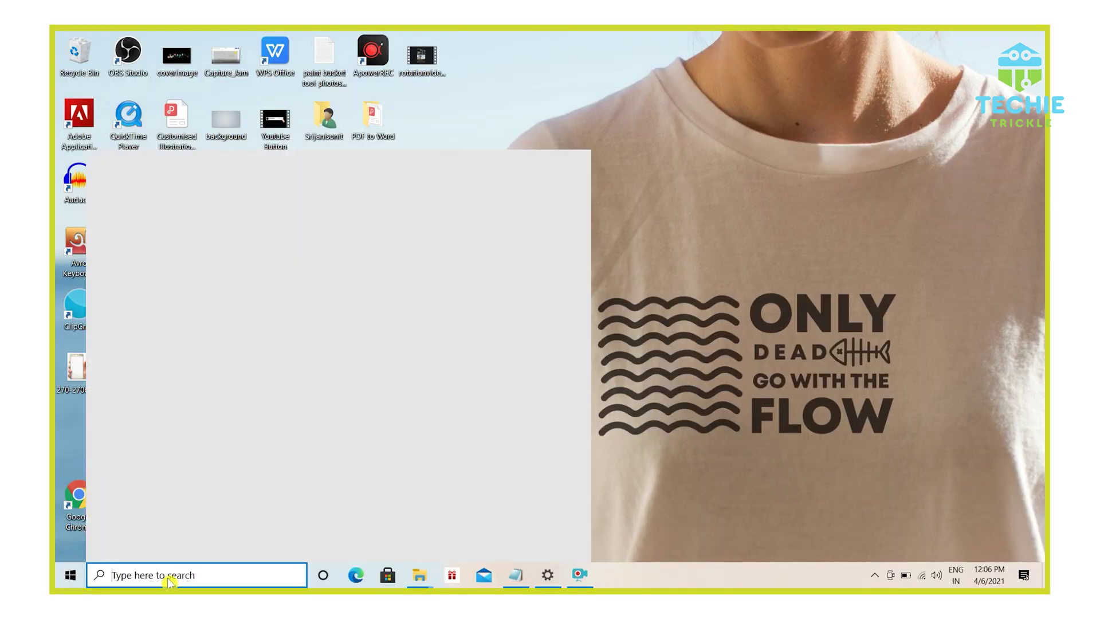
type("notepad")
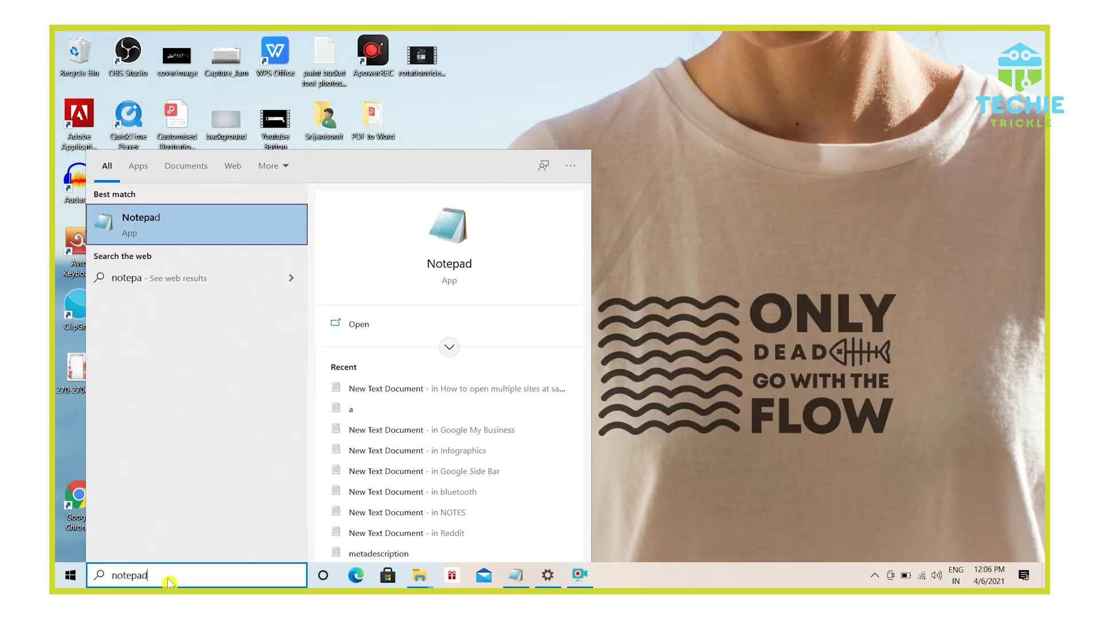
left_click(184, 224)
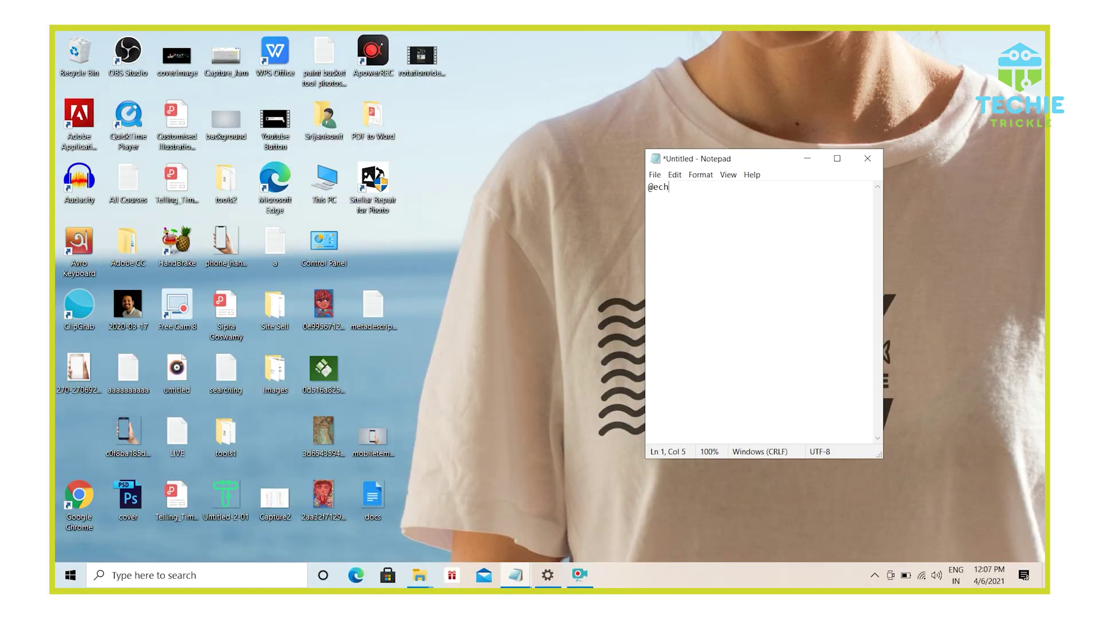
type("o")
type(" off ")
type("start")
type("http")
type("s://")
type("www.")
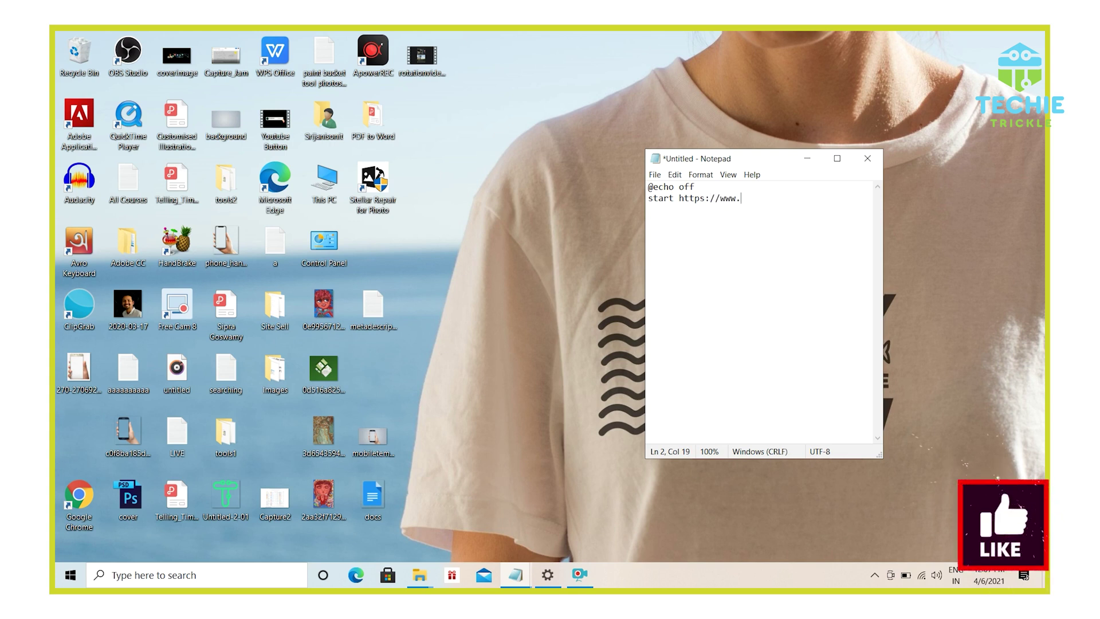
type("google.c")
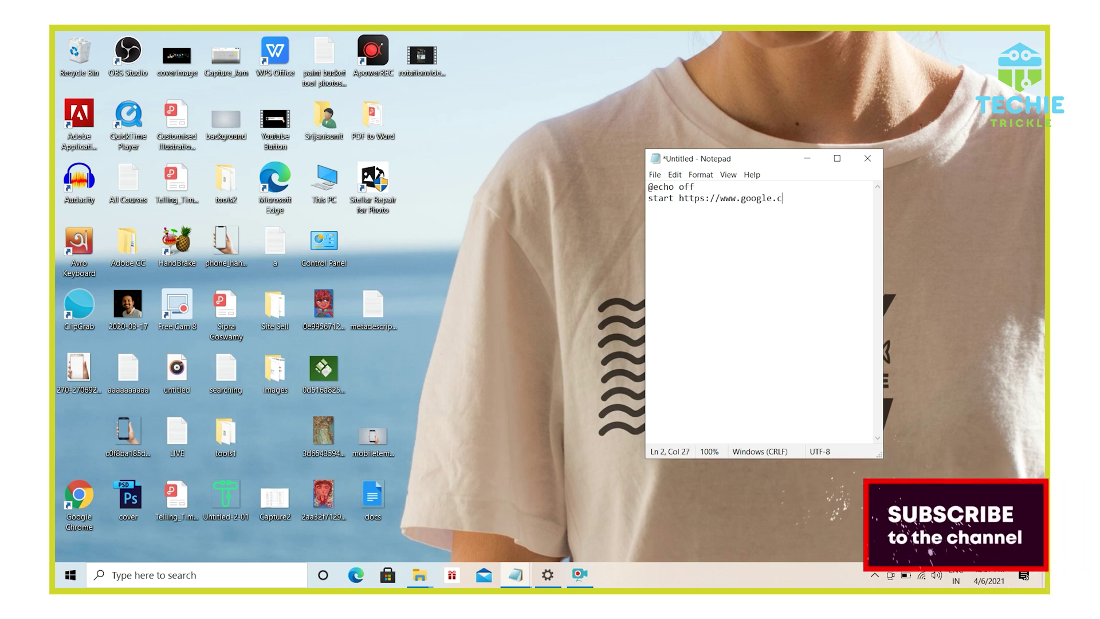
type("om")
key("Return")
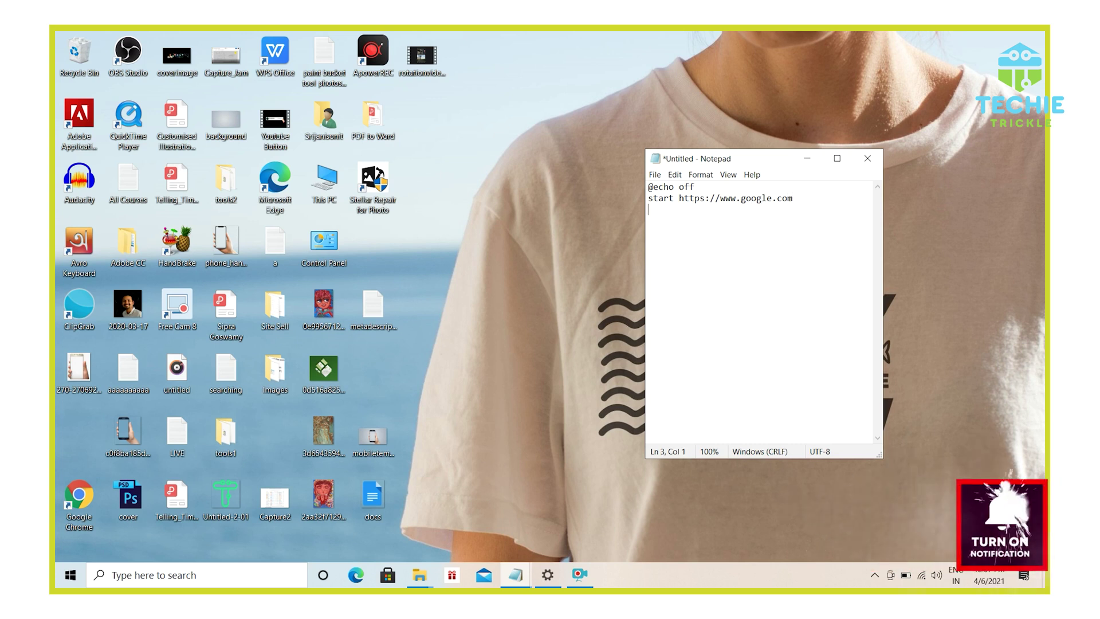
type("start")
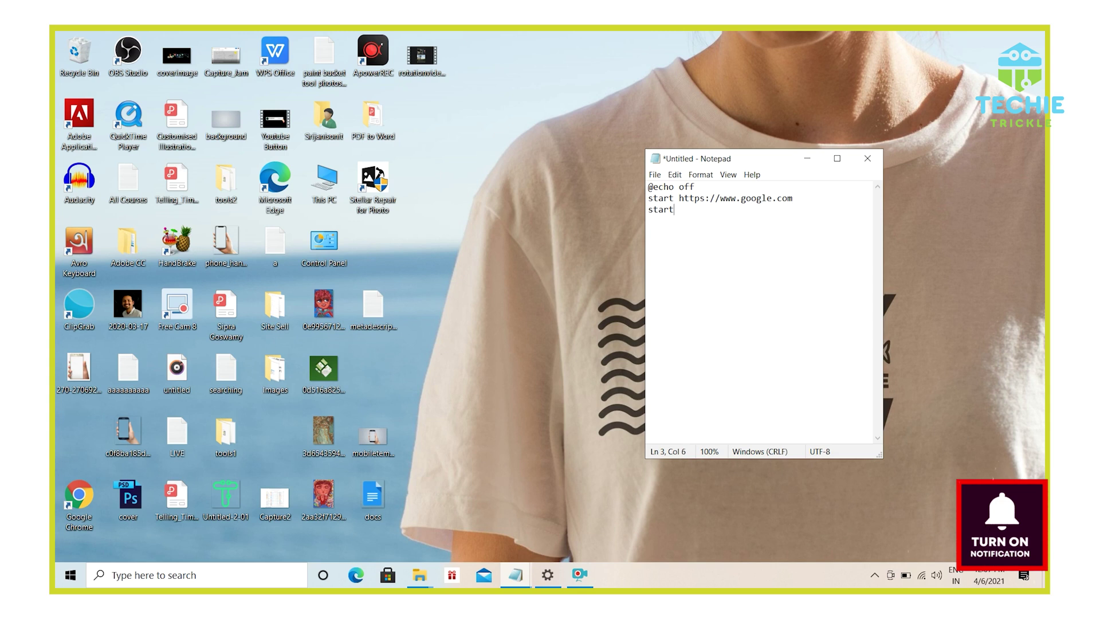
type(" http")
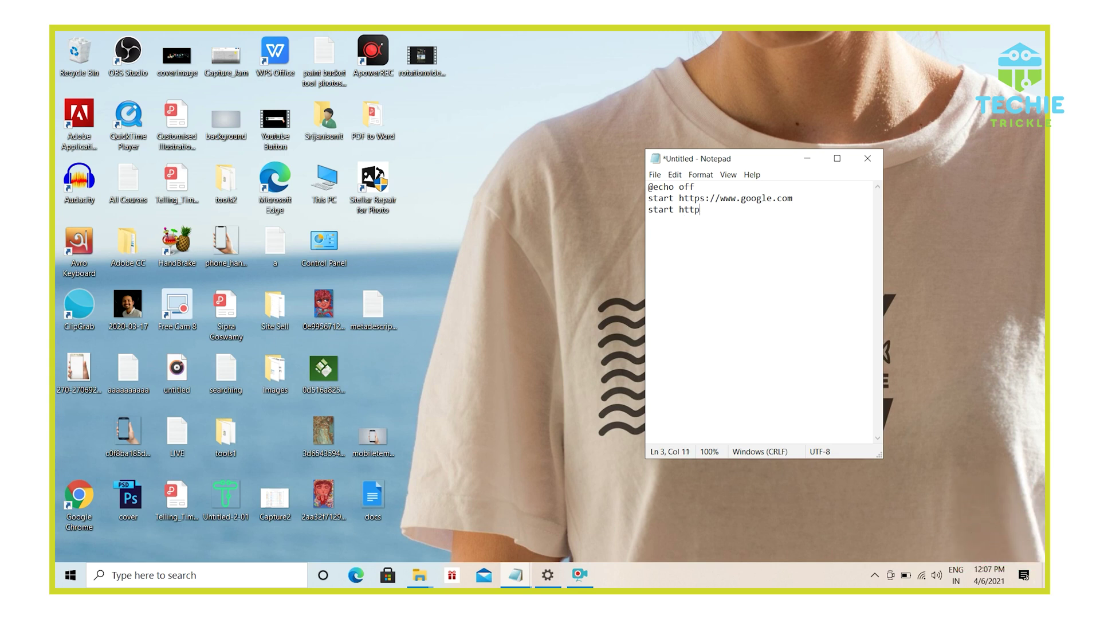
type("s://youtube.com")
key("Return")
type("start httpe")
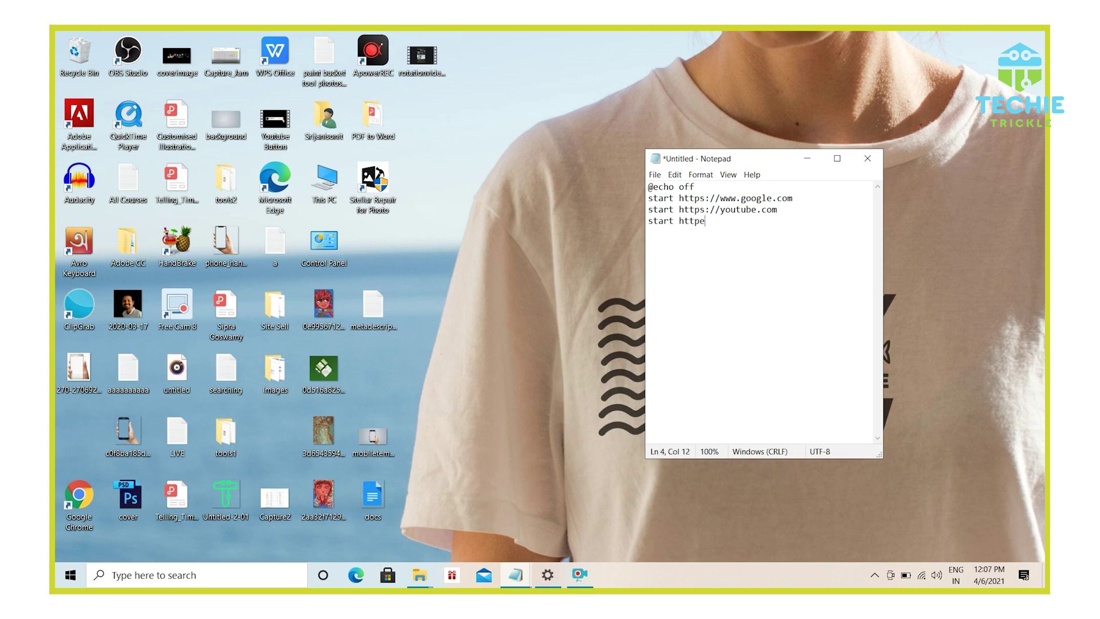
key("BackSpace")
type("s://thetechietrickle.com")
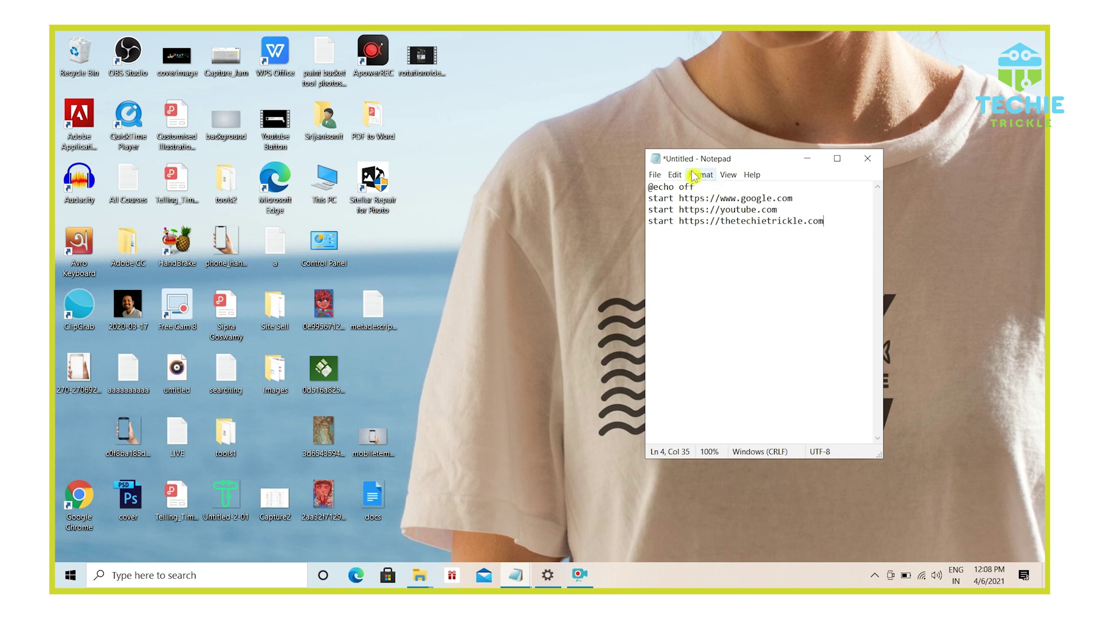
Save the script to the Desktop as techie_trickle.bat, then close Notepad.
left_click(654, 174)
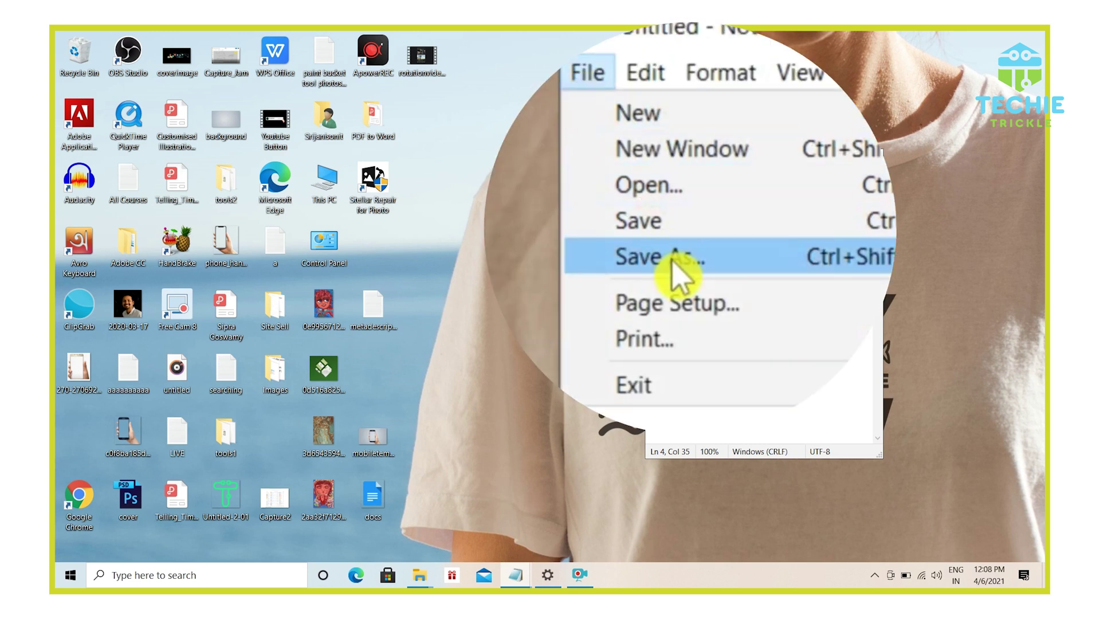
left_click(619, 258)
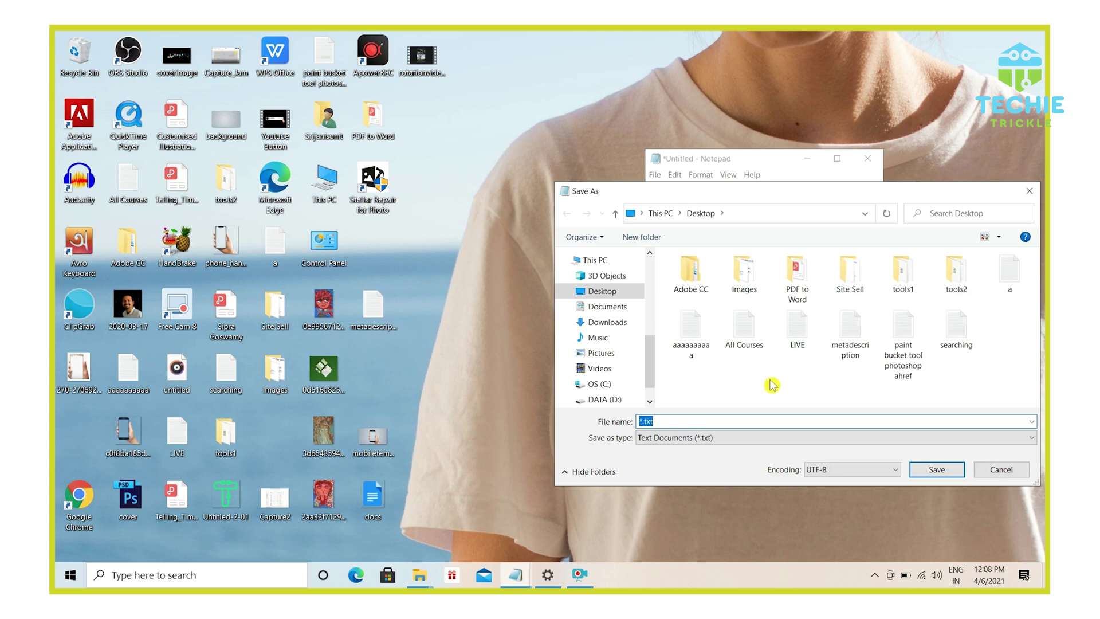
type("te")
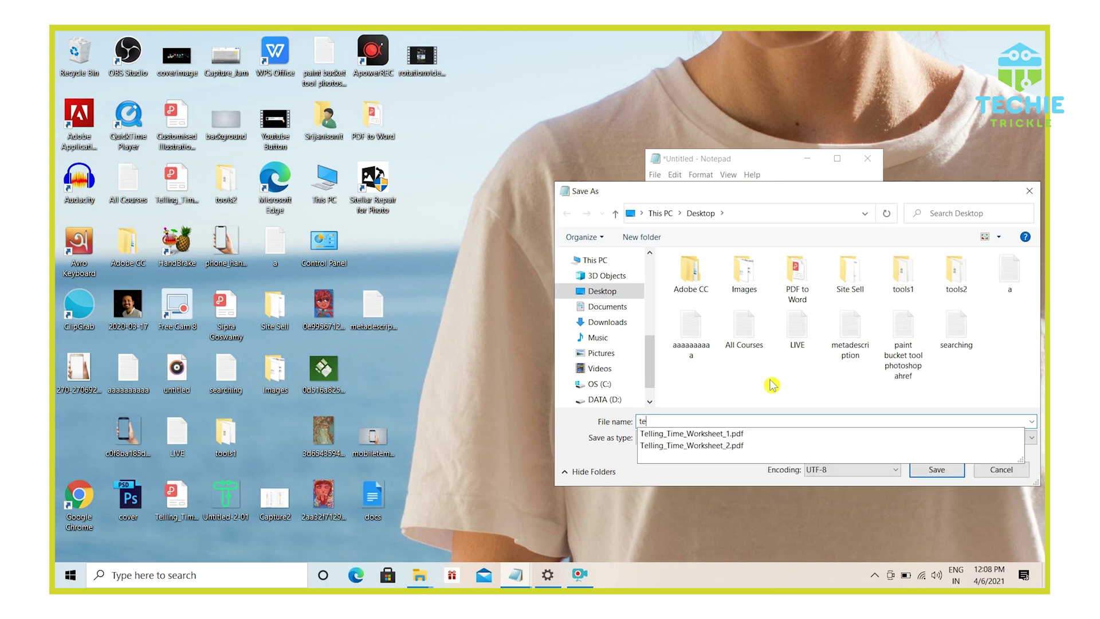
type("chie_")
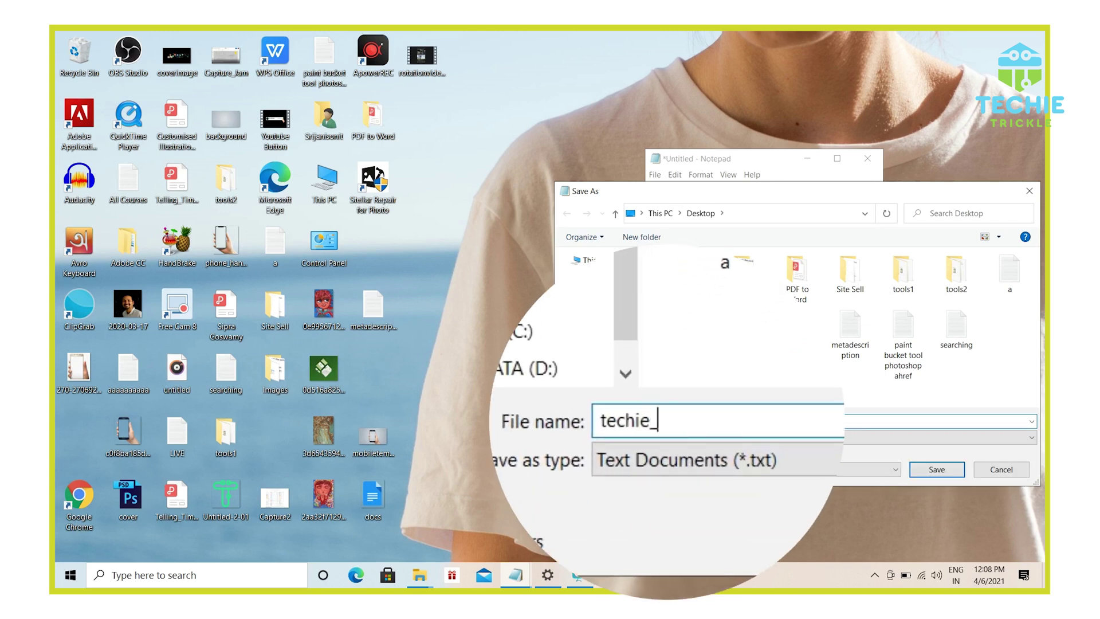
type("trickle.")
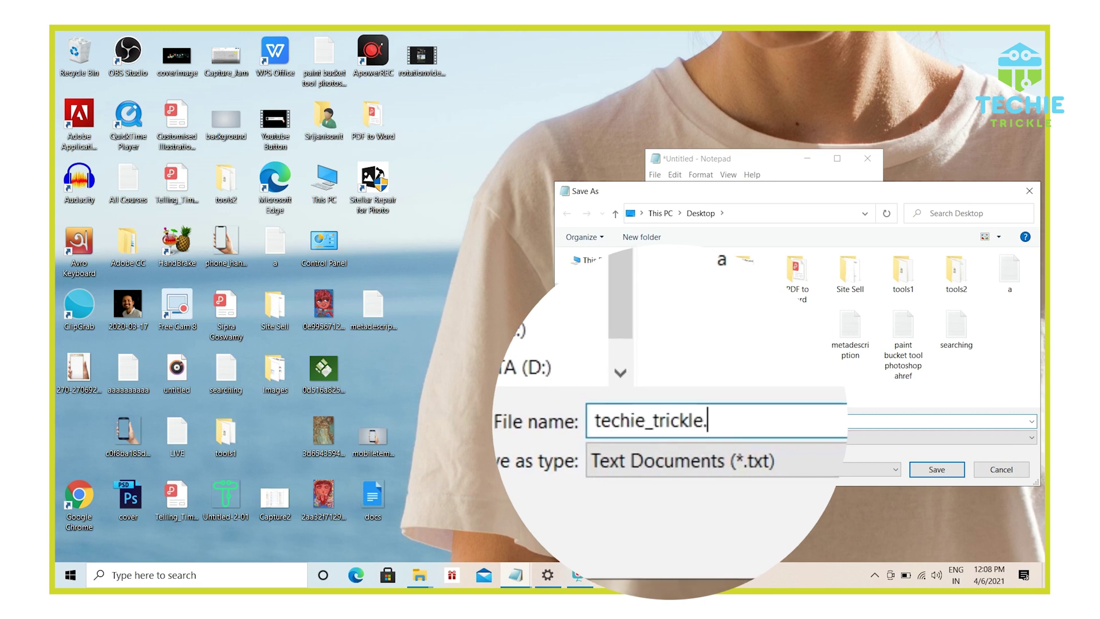
type("bat")
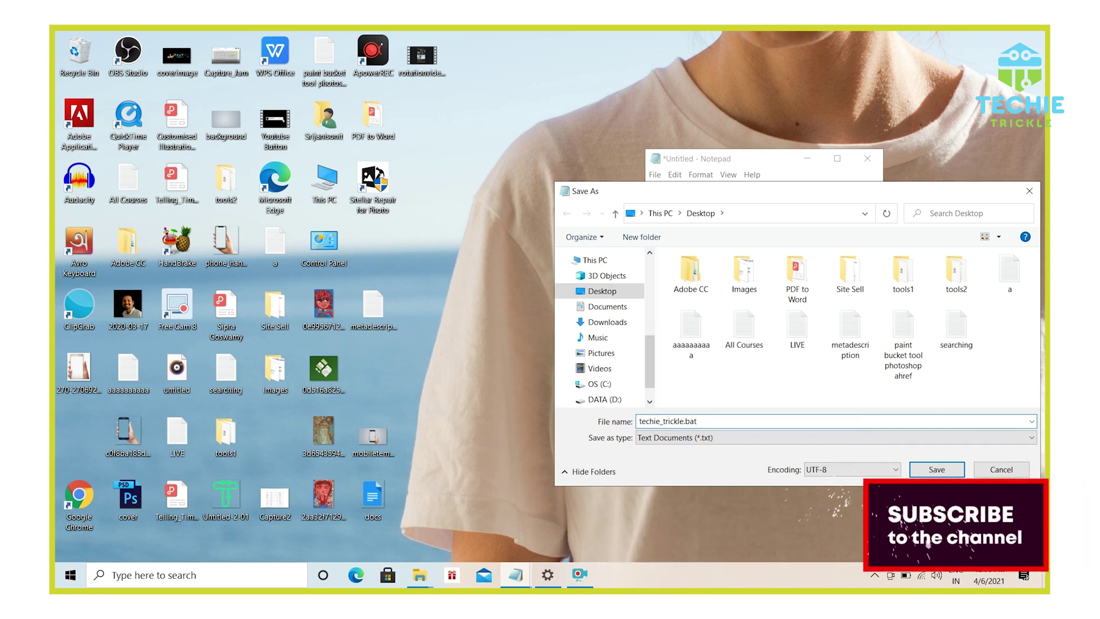
left_click(944, 471)
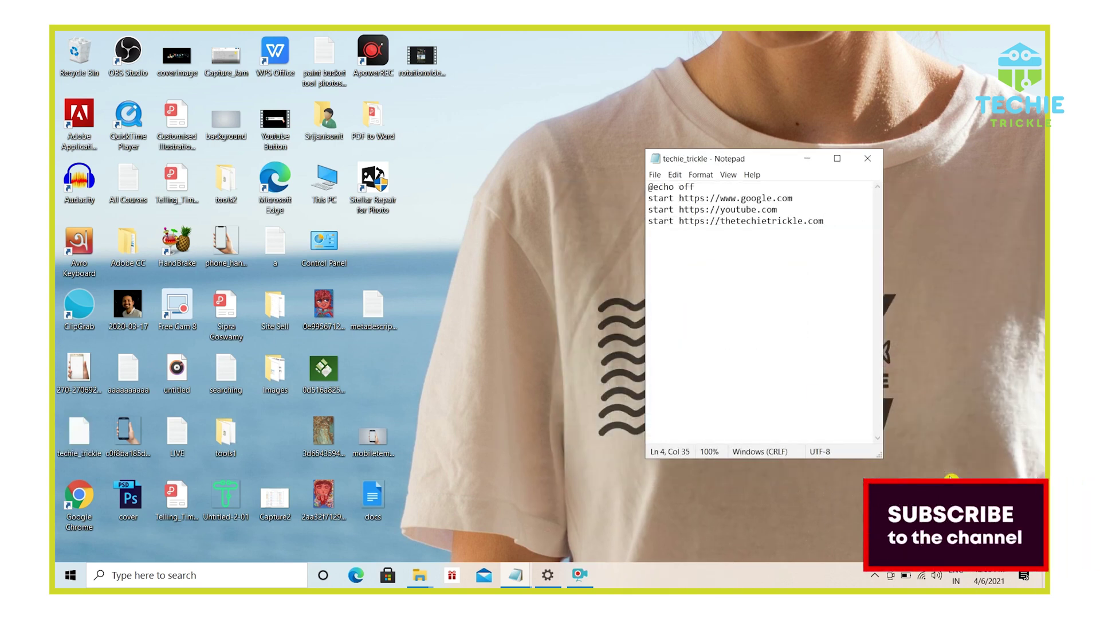
left_click(868, 159)
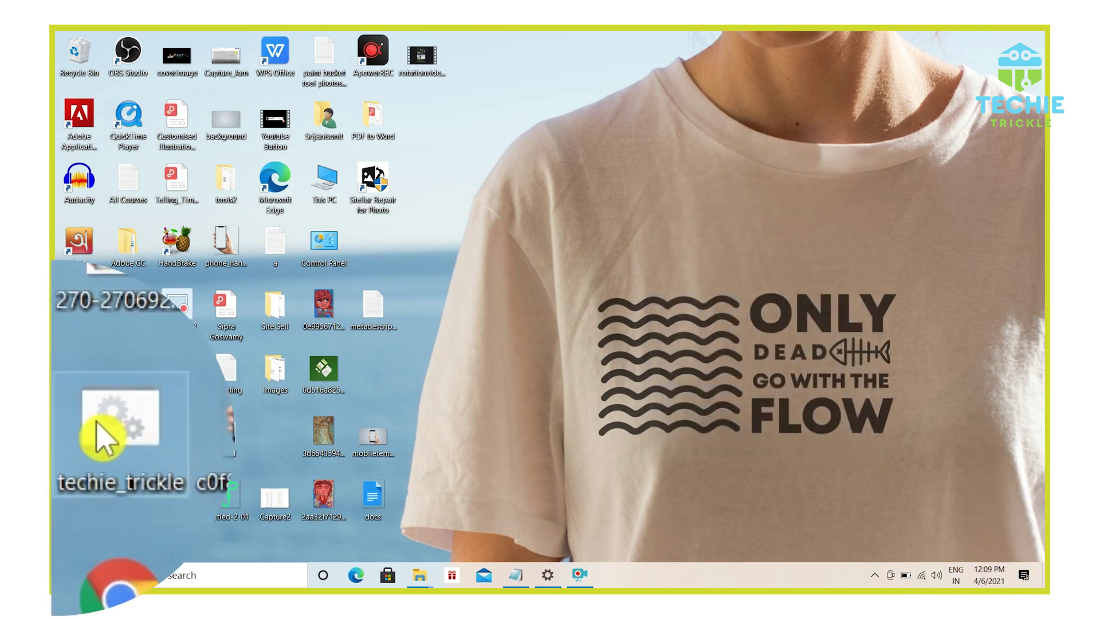
Move the techie_trickle file to an open desktop spot and run it to open all three sites.
left_click_drag(79, 432, 771, 292)
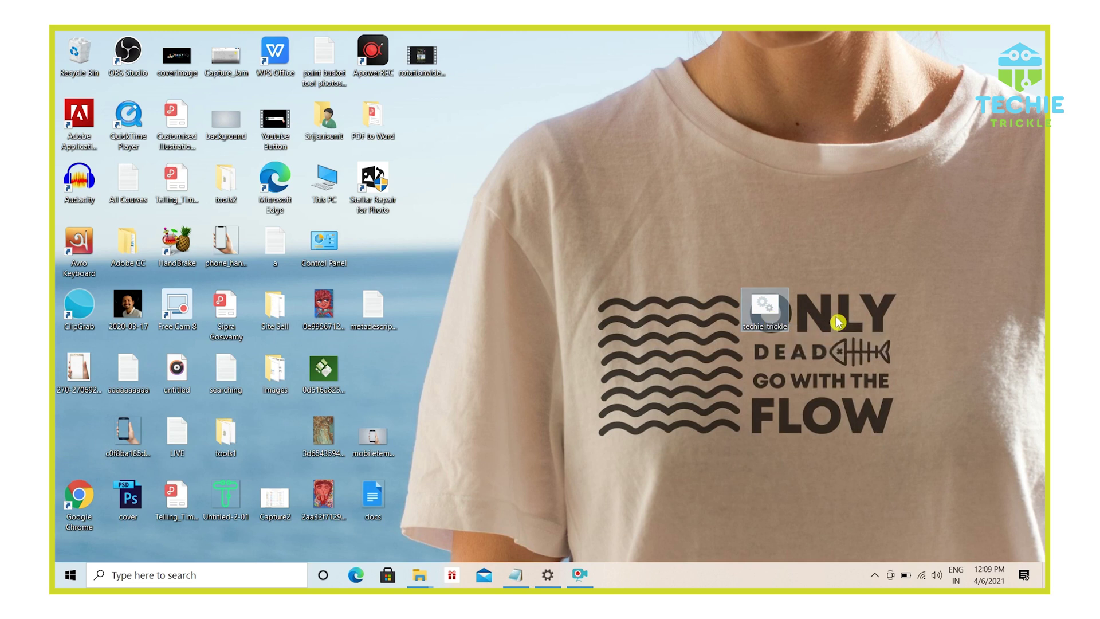
mouse_move(766, 317)
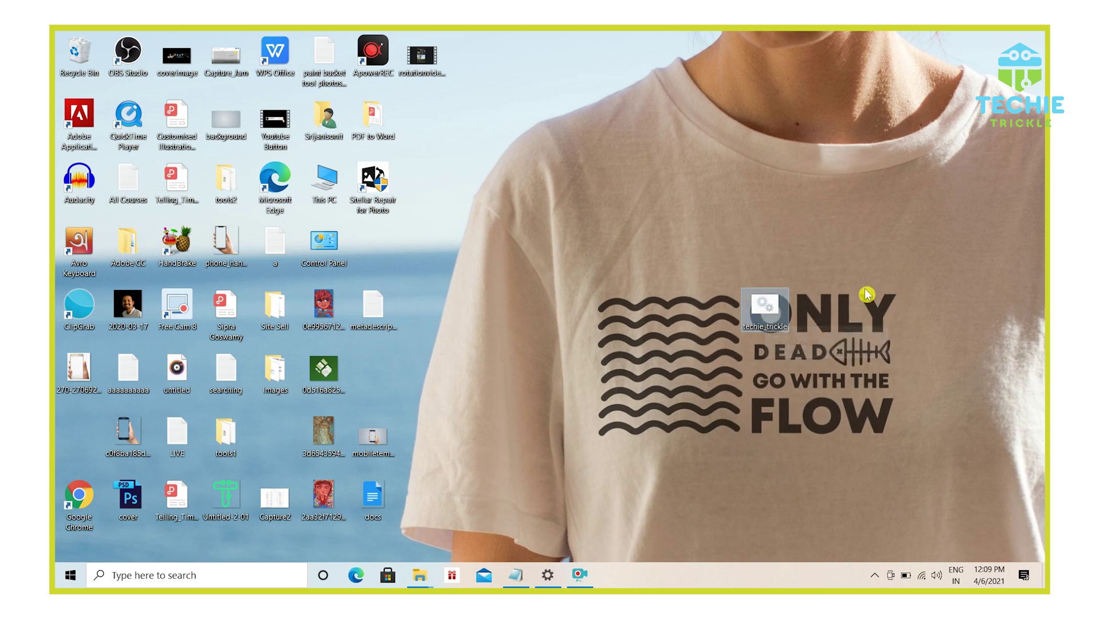
double_click(766, 314)
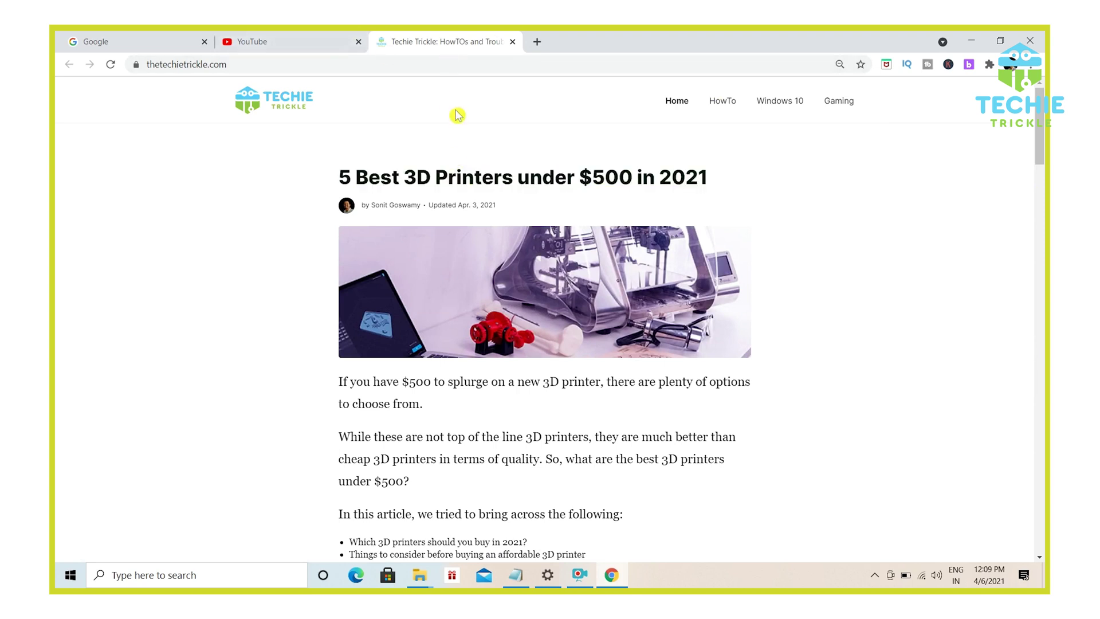
Check the YouTube and Google tabs the batch file opened, then close Chrome.
left_click(289, 40)
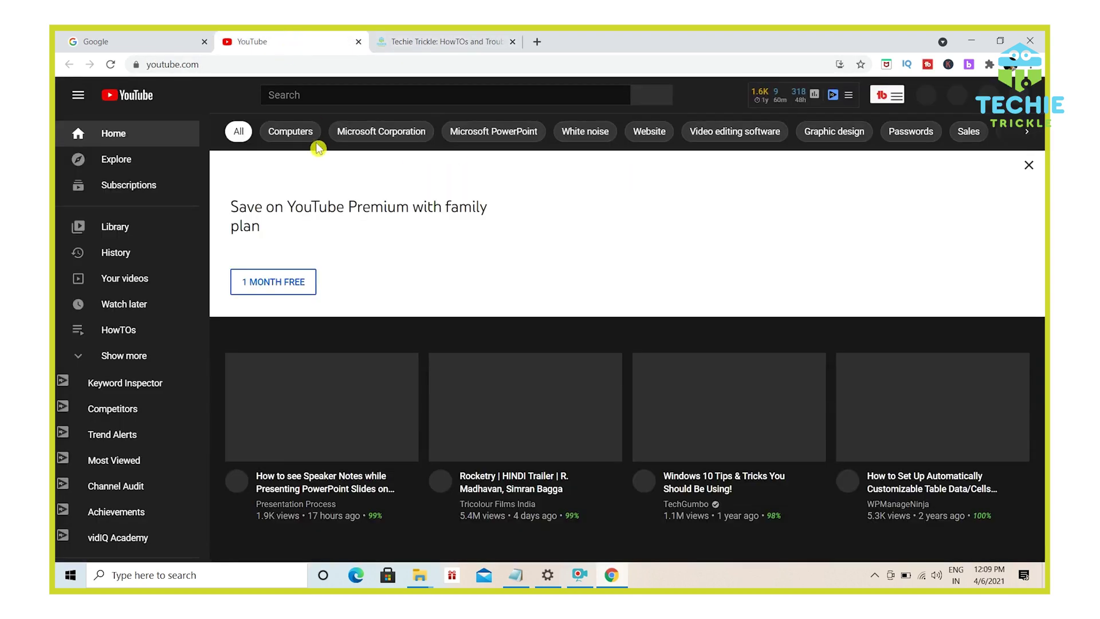
left_click(134, 41)
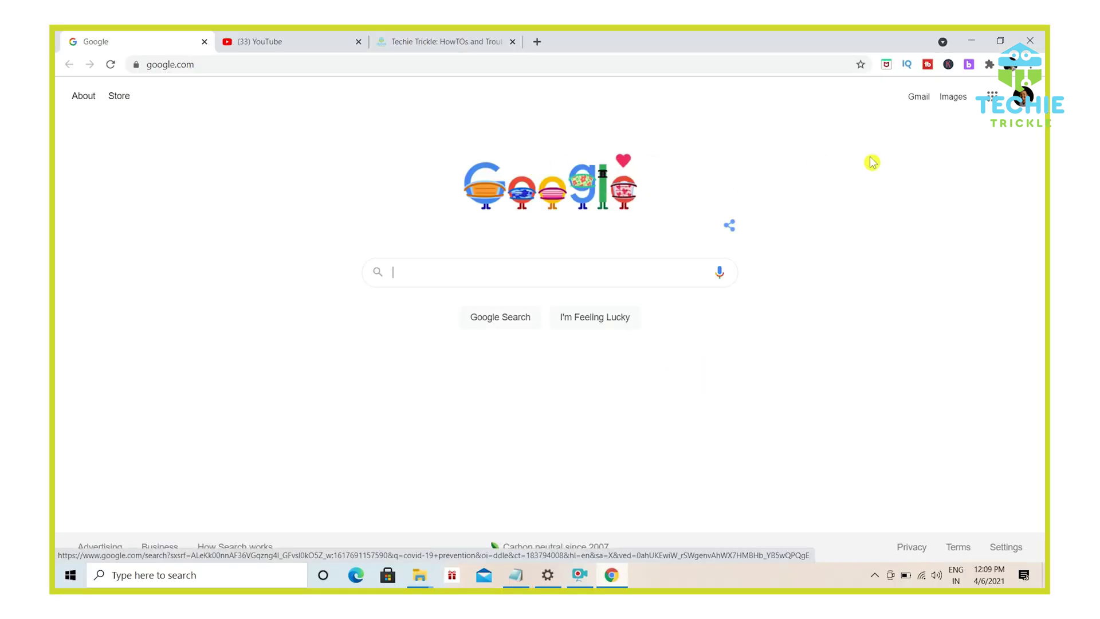
left_click(1035, 43)
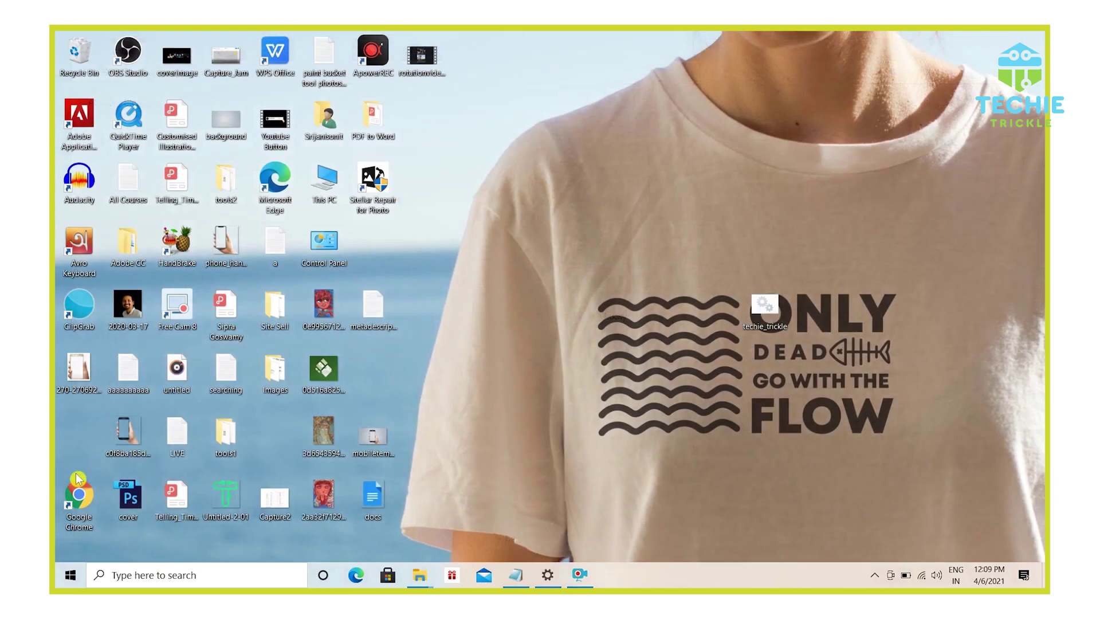
Search Windows for 'default apps' and open the Default apps settings page.
left_click(212, 576)
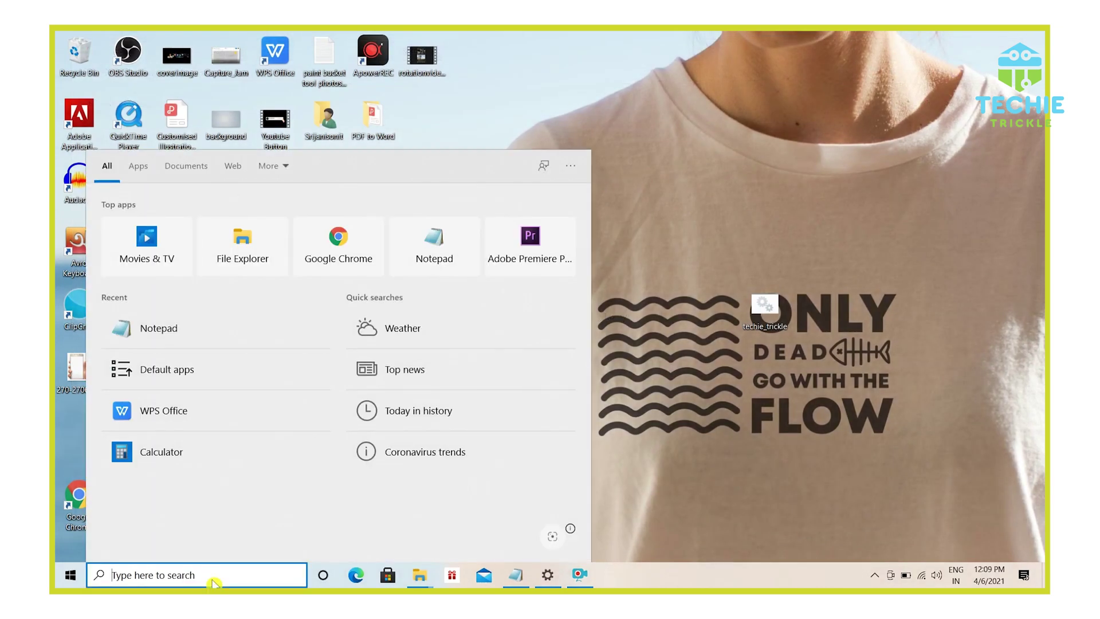
type("default")
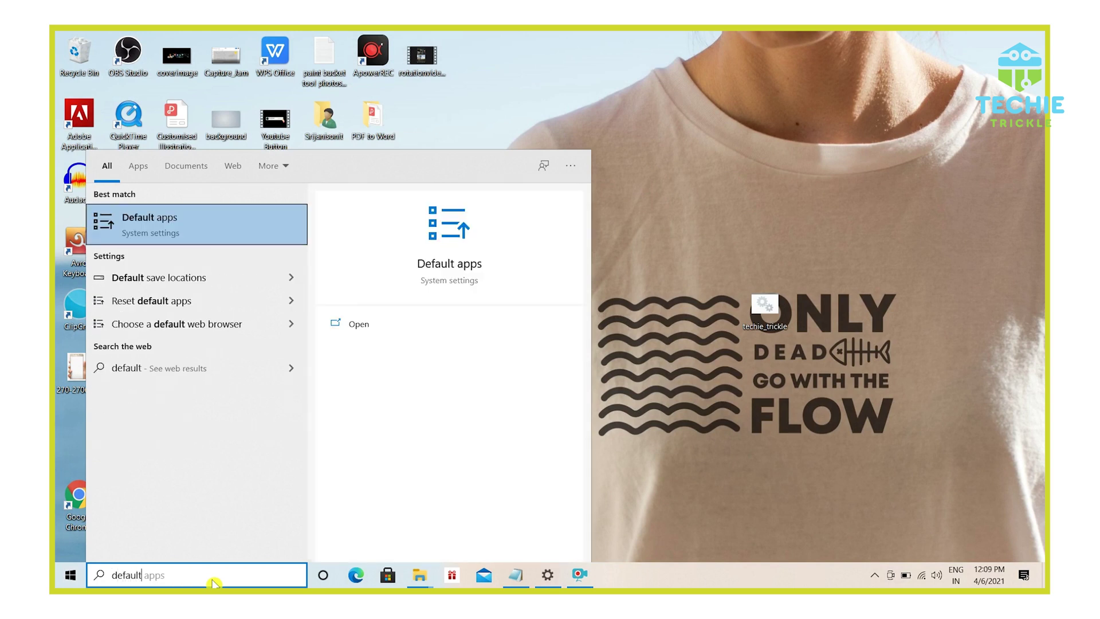
type(" apps")
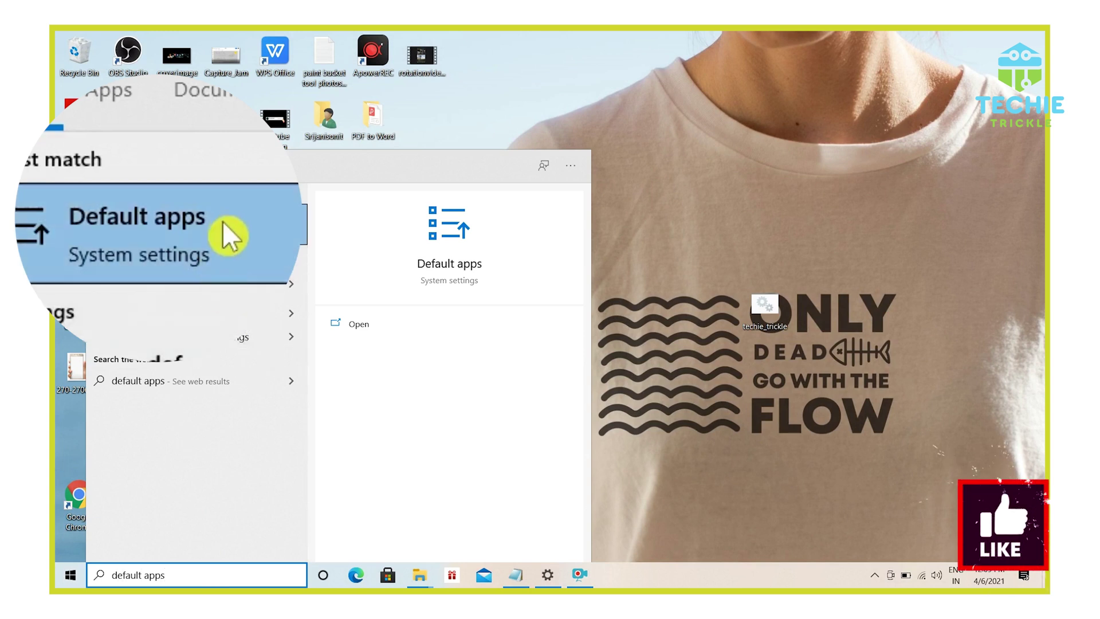
left_click(153, 83)
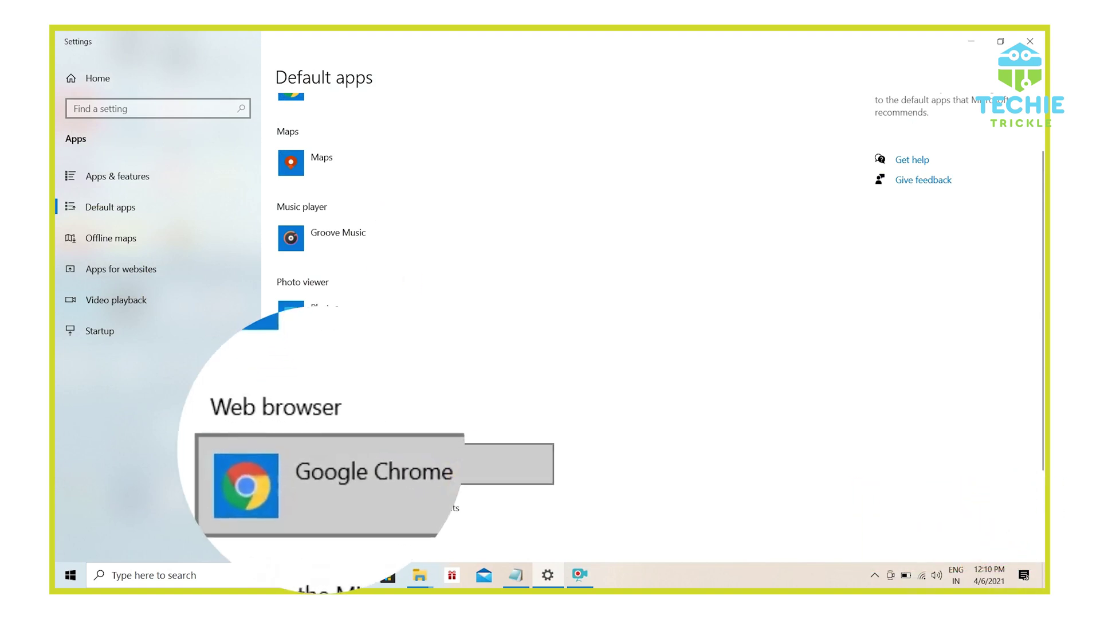
Switch the default web browser from Google Chrome to Microsoft Edge and close Settings.
left_click(413, 464)
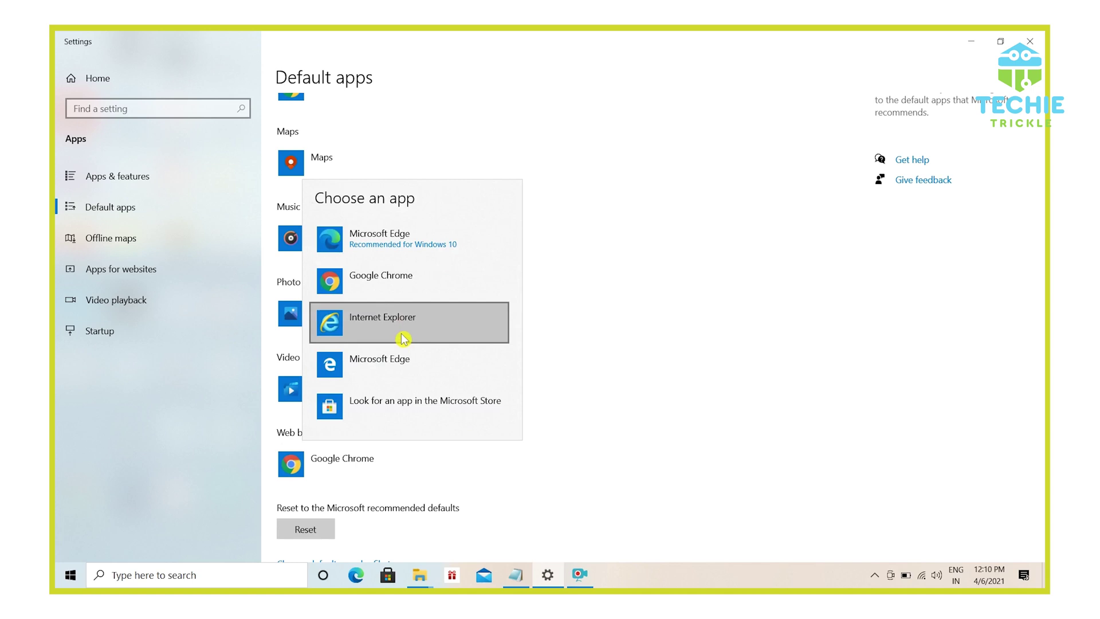
left_click(411, 245)
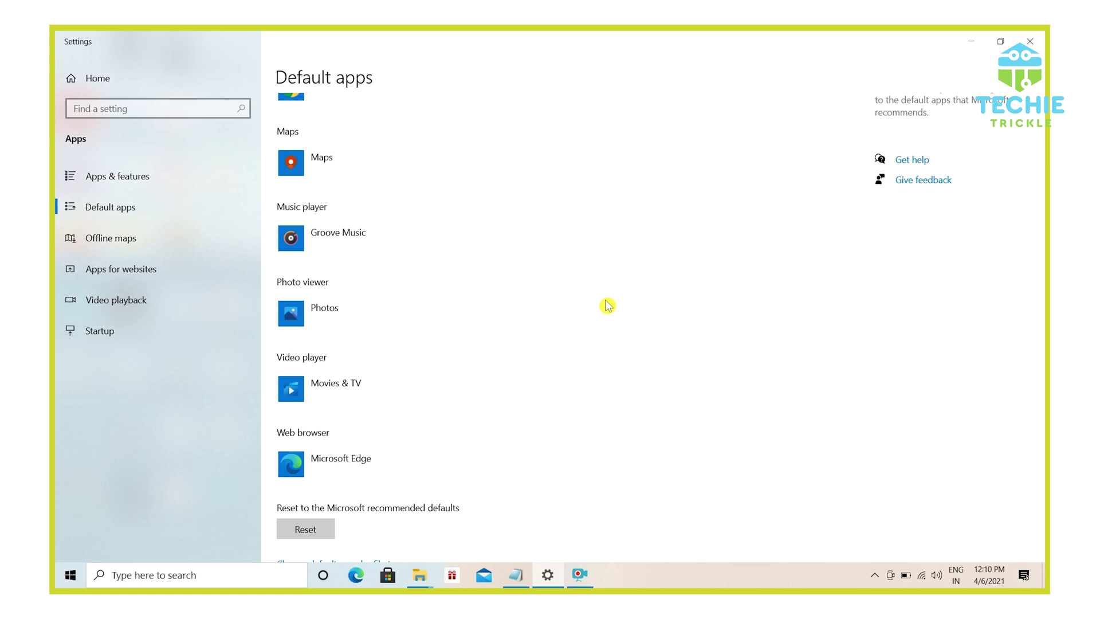
scroll(670, 315, "down", 3)
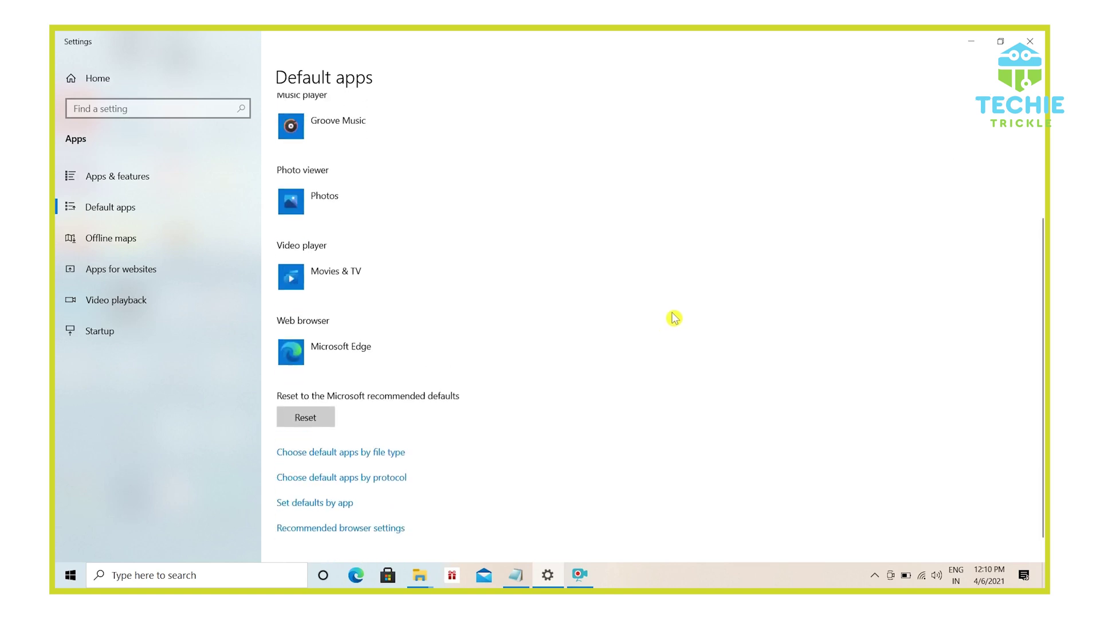
scroll(670, 315, "up", 5)
left_click(1032, 44)
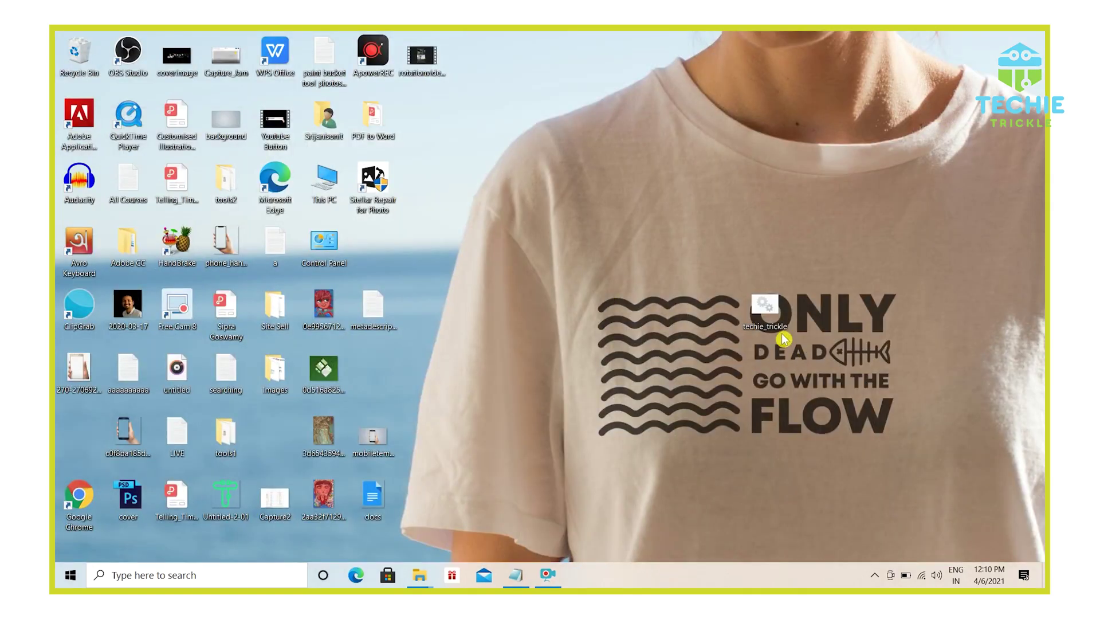
Run techie_trickle.bat from the desktop, then launch Google Chrome from its desktop shortcut.
double_click(766, 320)
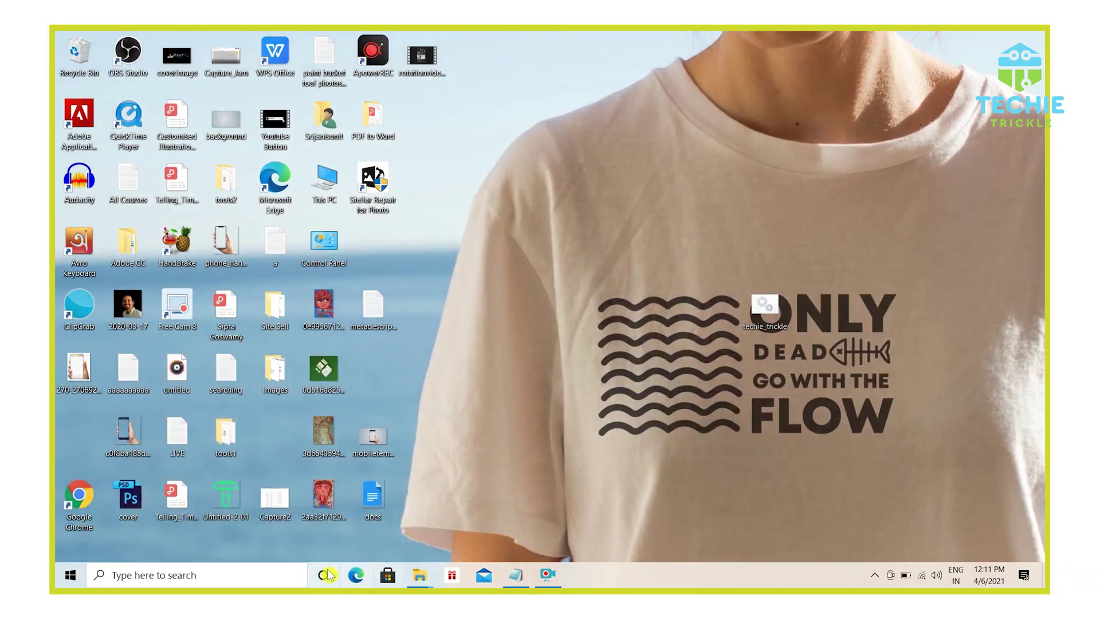
double_click(78, 497)
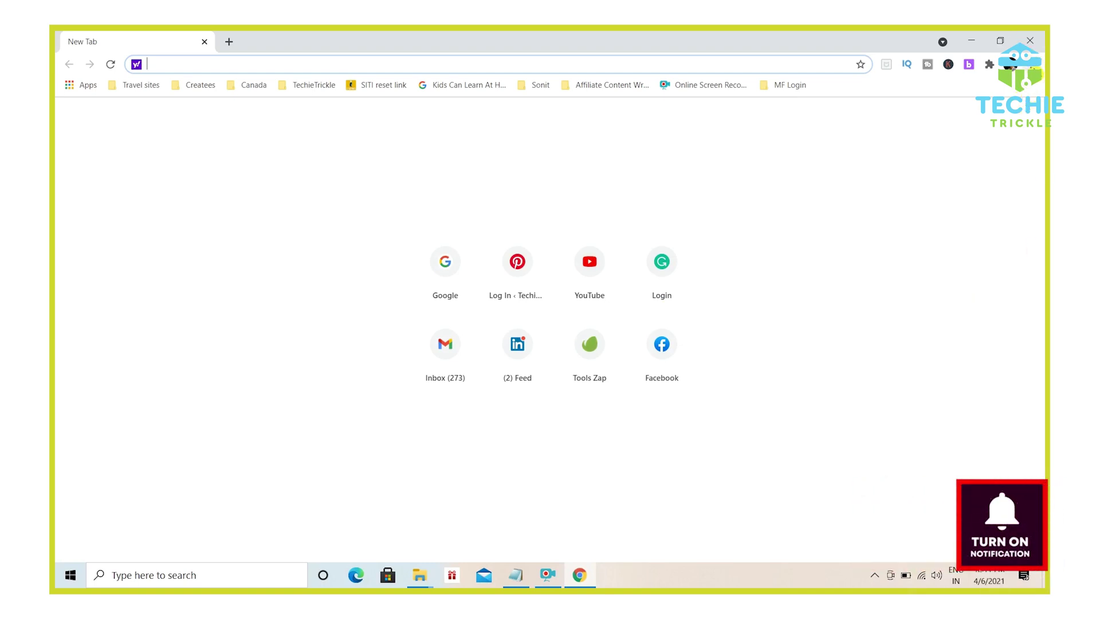
Set Chrome's On startup option to 'Open a specific page or set of pages'.
left_click(1031, 64)
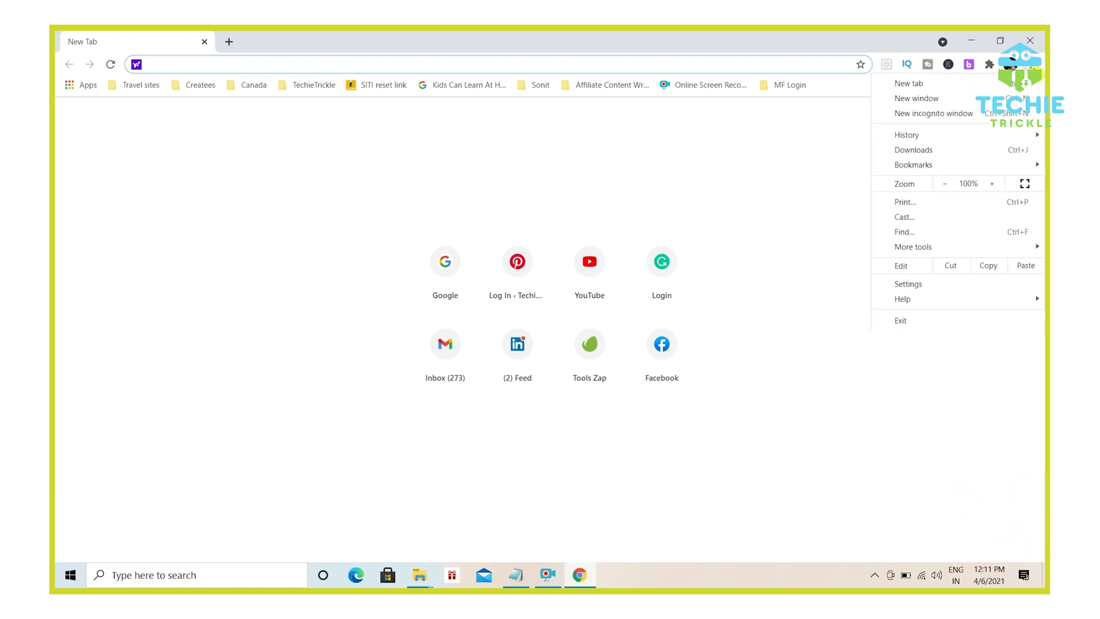
left_click(945, 287)
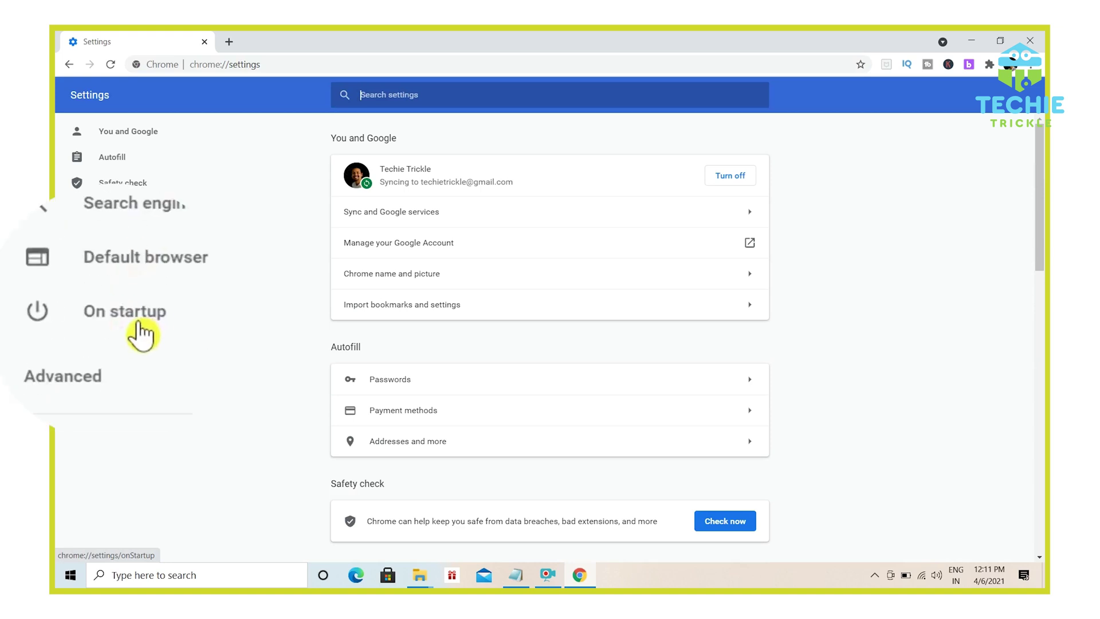
left_click(118, 311)
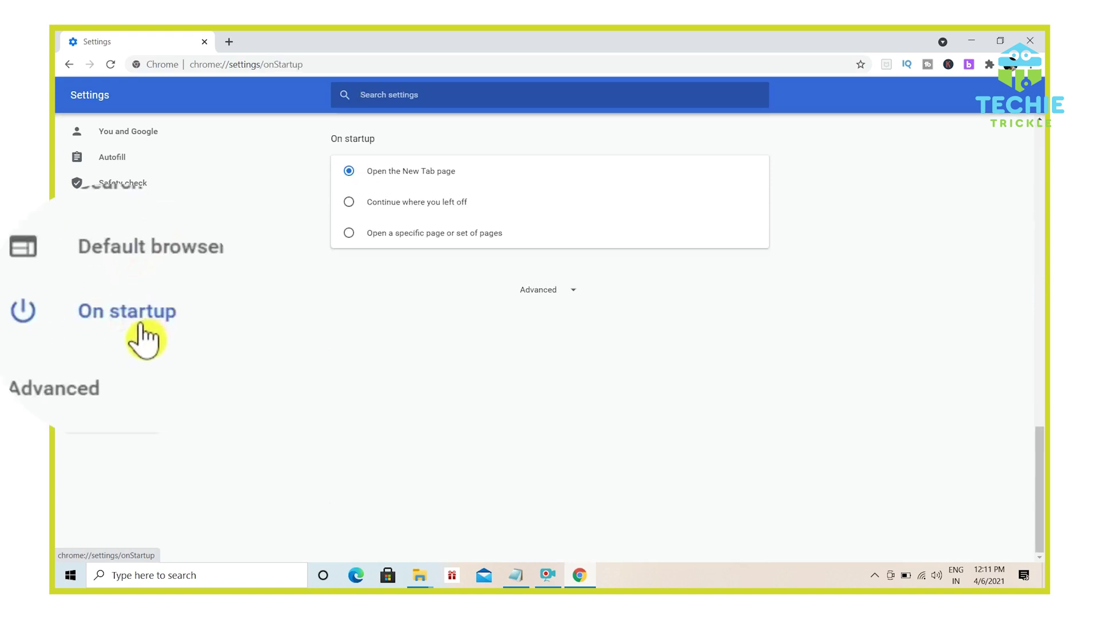
left_click(394, 240)
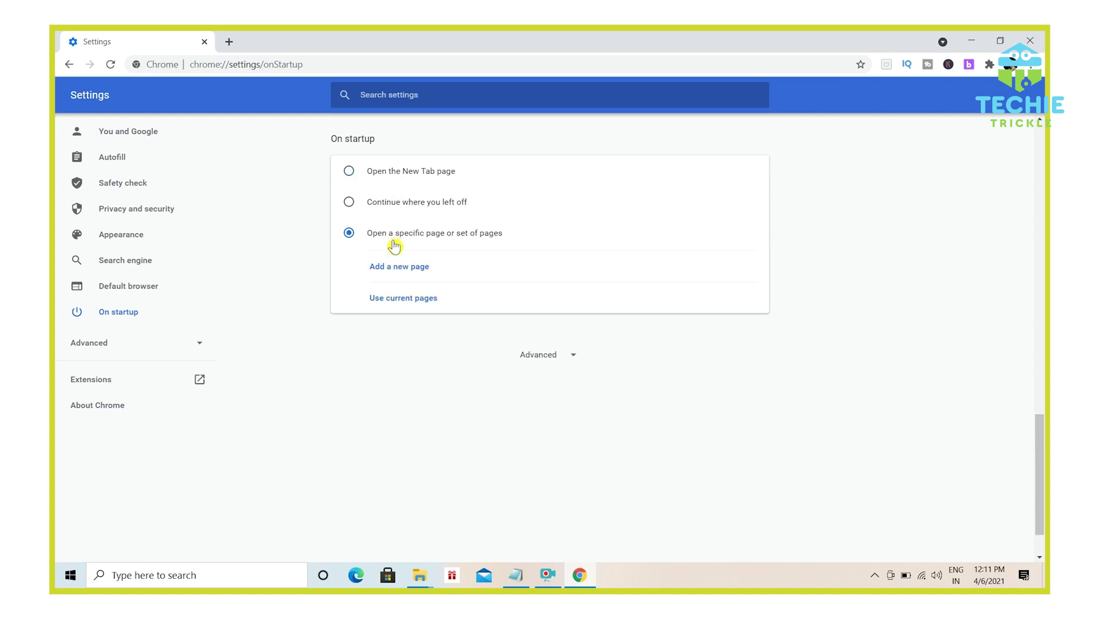
left_click(404, 275)
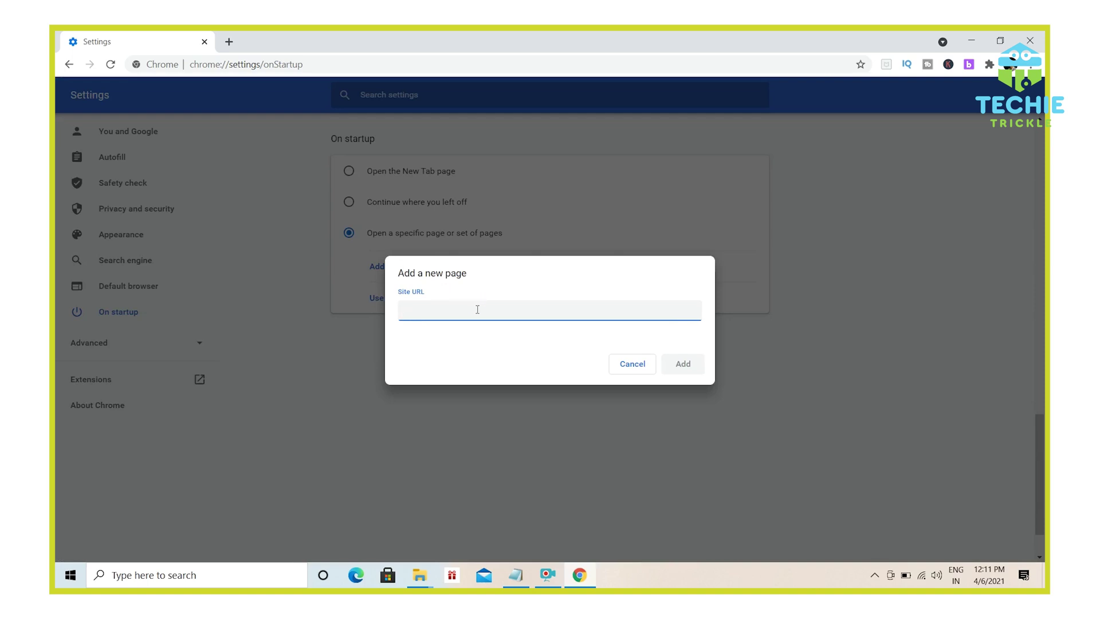
type("https:")
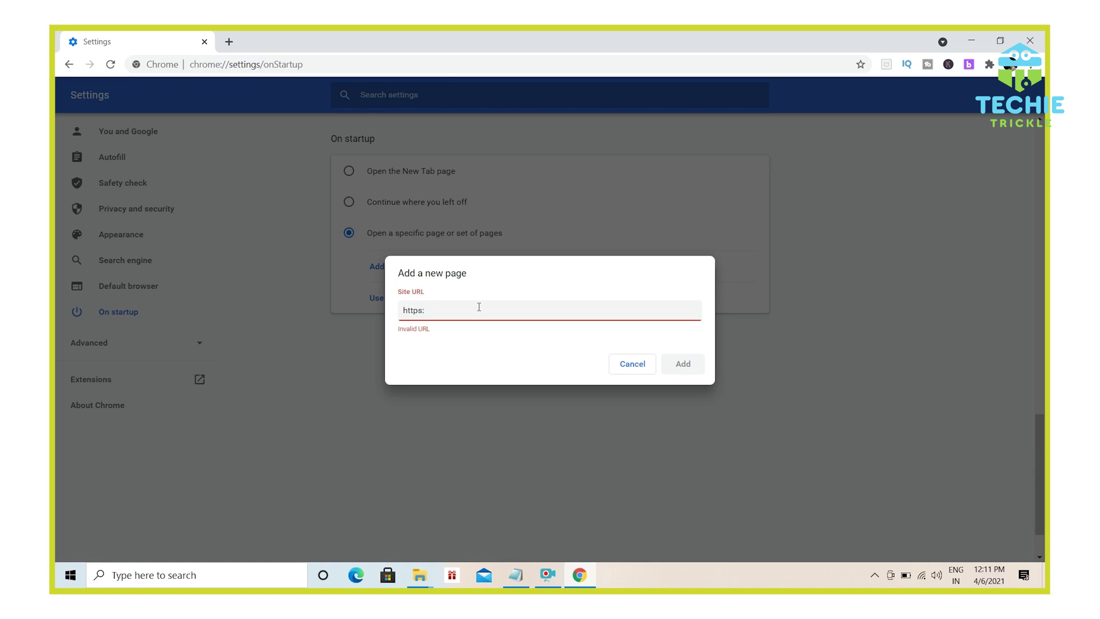
type("www.g")
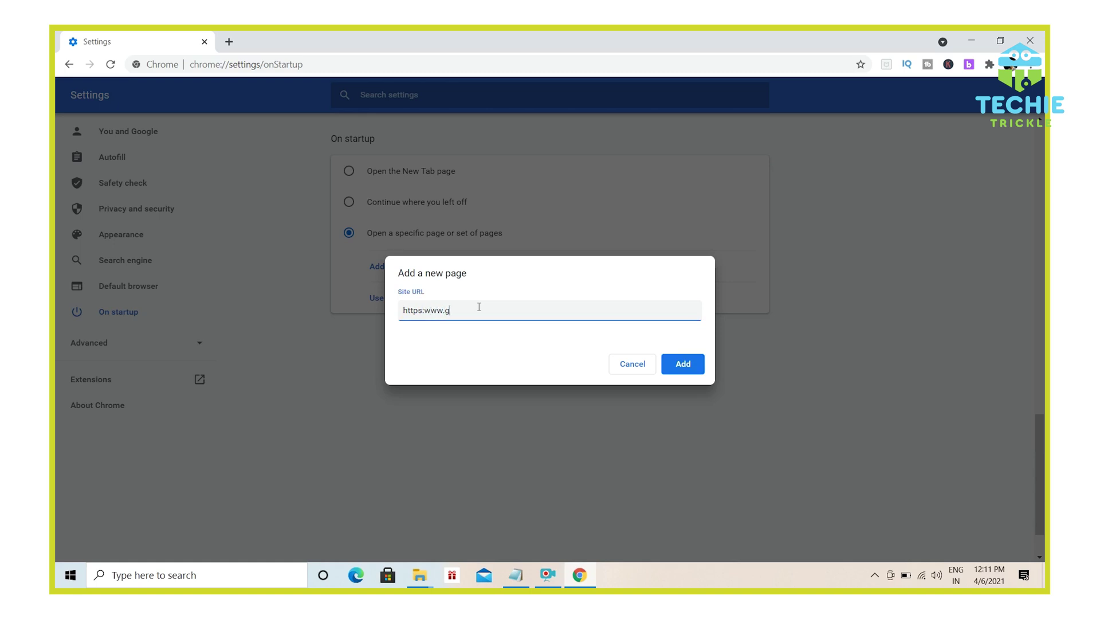
type("oogle.com")
left_click(681, 362)
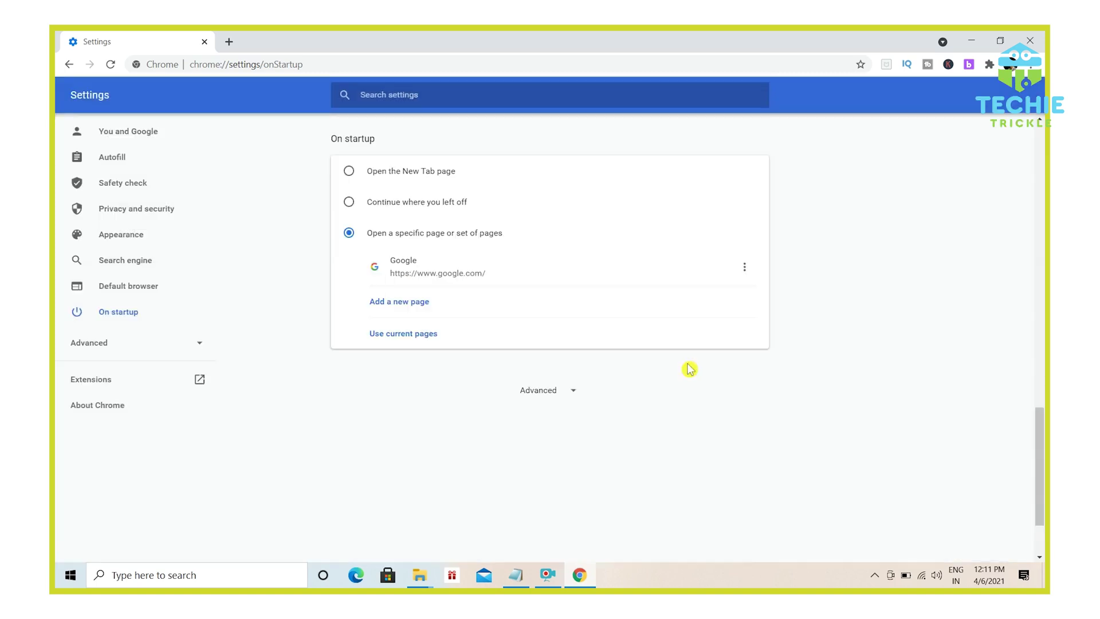